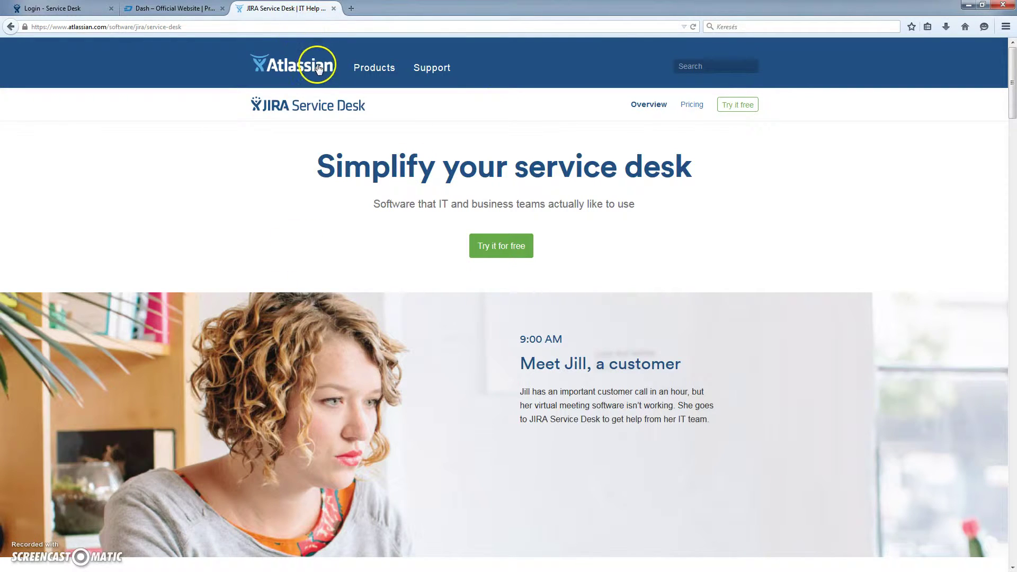
- Glance at the Service Desk login tab, then switch to the Dash website tab
{"action": "left_click", "coordinate": [59, 9]}
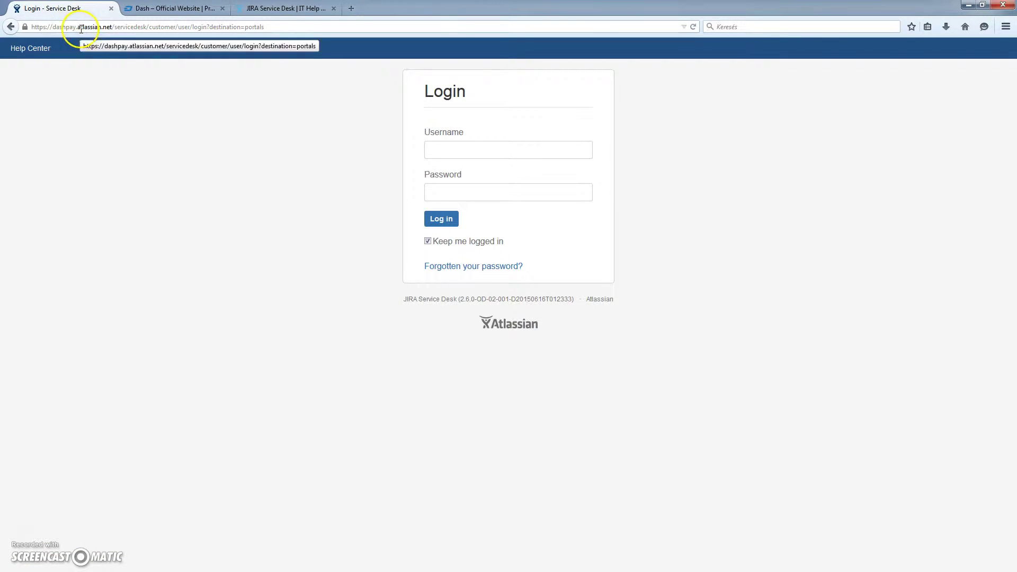
{"action": "left_click", "coordinate": [265, 9]}
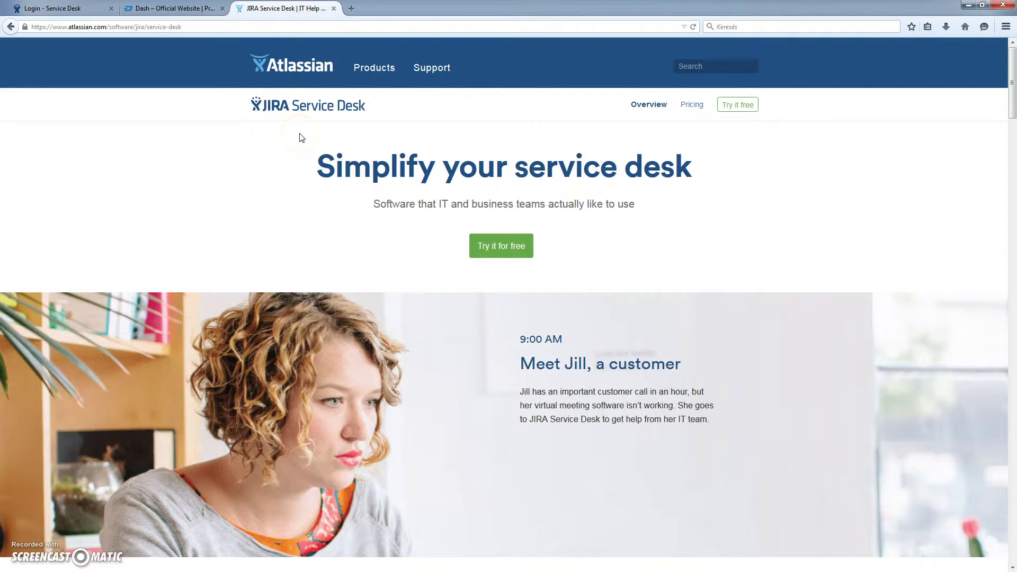
{"action": "left_click", "coordinate": [176, 13]}
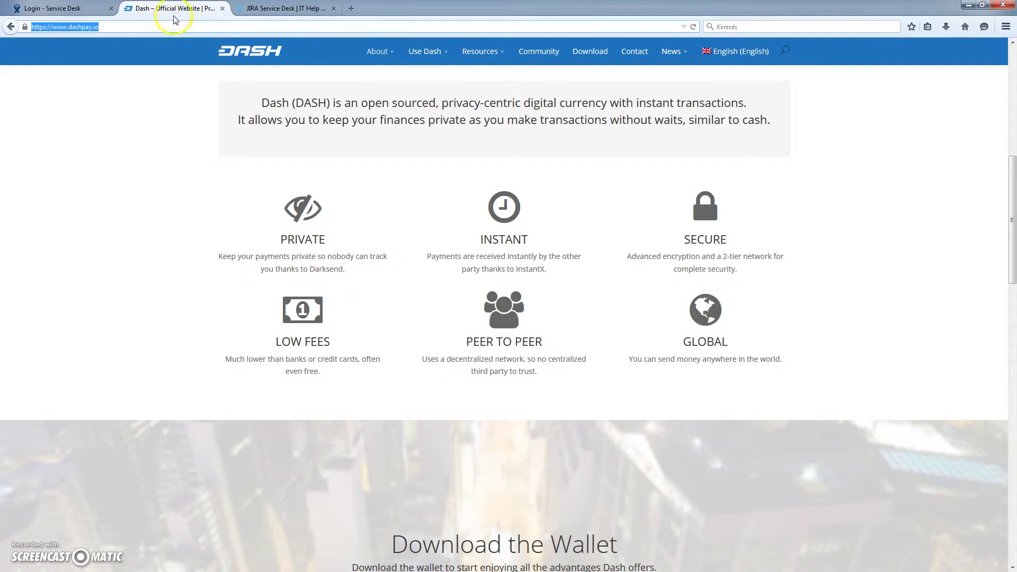
- Reload dashpay.io and scroll down to the Development section listing GitHub and JIRA
{"action": "left_click", "coordinate": [142, 29]}
{"action": "key", "text": "Return"}
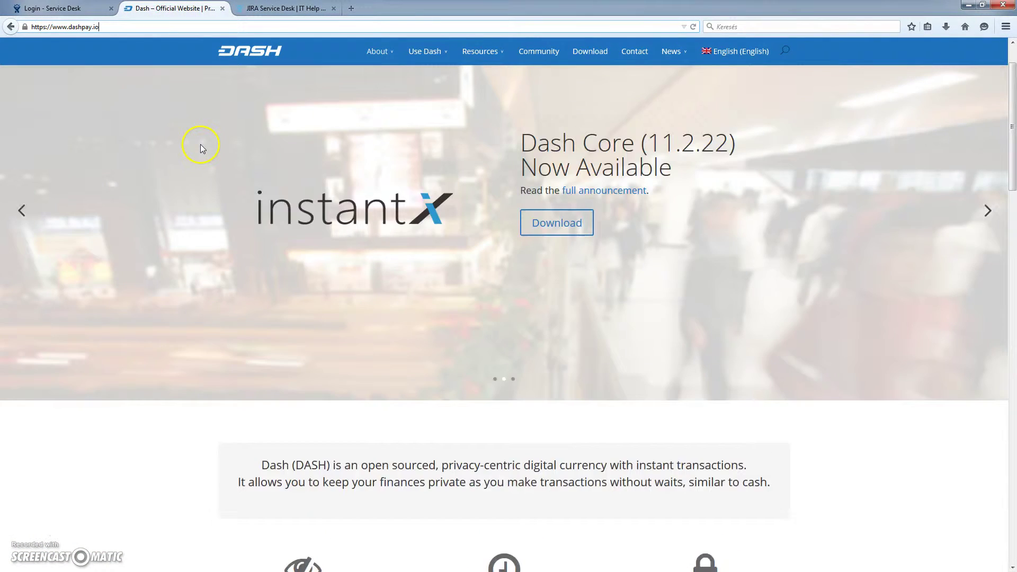
{"action": "scroll", "coordinate": [208, 155], "scroll_direction": "down", "scroll_amount": 5}
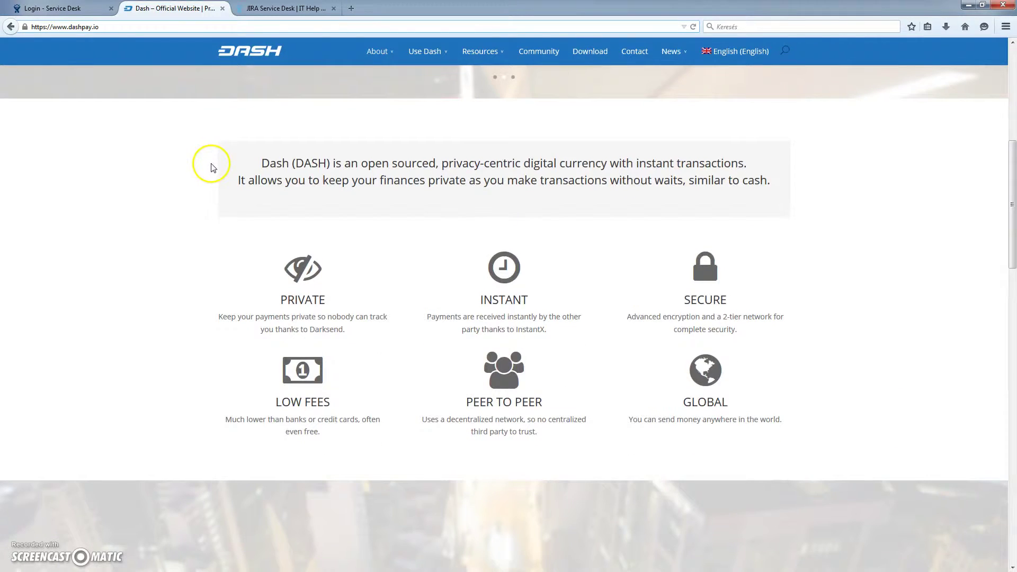
{"action": "scroll", "coordinate": [215, 168], "scroll_direction": "down", "scroll_amount": 10}
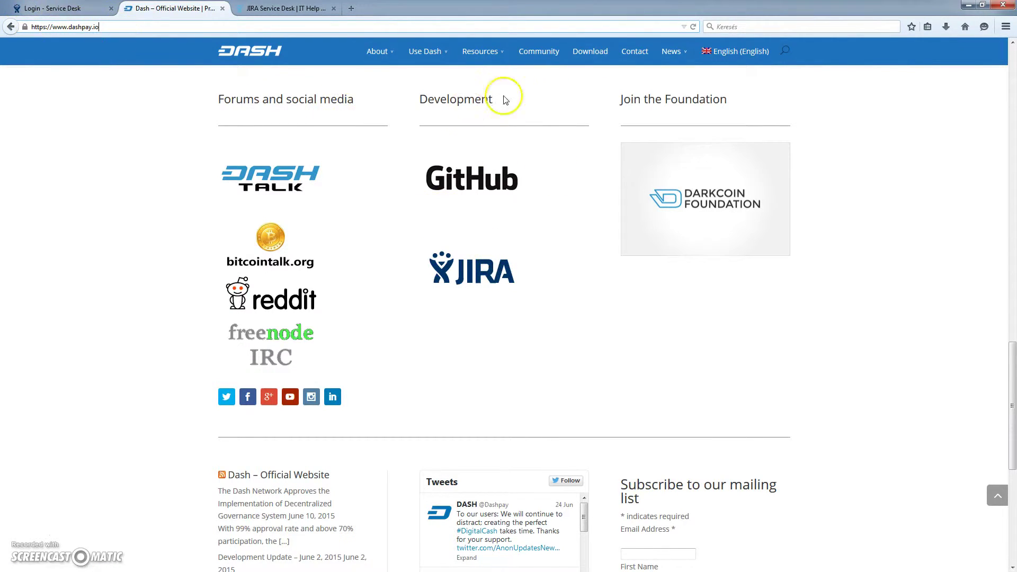
- Check the JIRA bug-reporting link in the Community page's Volunteer section, then return to the Service Desk login
{"action": "left_click", "coordinate": [537, 54]}
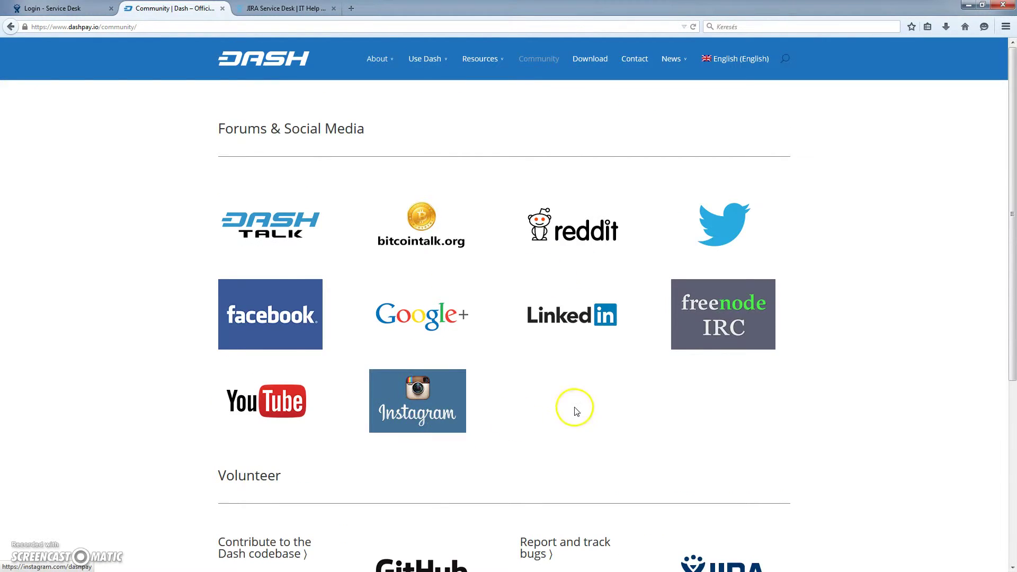
{"action": "scroll", "coordinate": [574, 408], "scroll_direction": "down", "scroll_amount": 3}
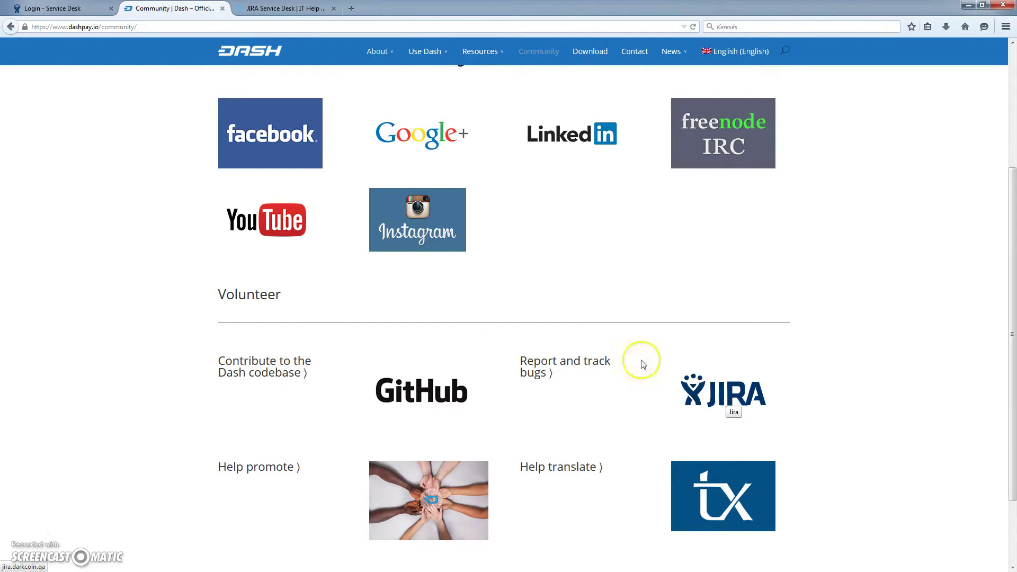
{"action": "left_click", "coordinate": [53, 8]}
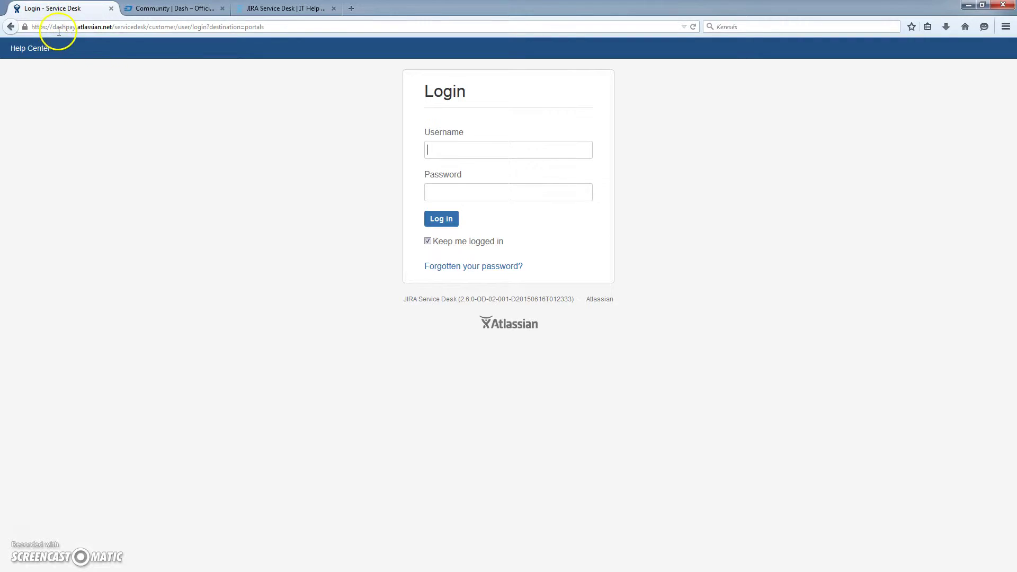
- Log in to the help center with the test account's username and password
{"action": "left_click", "coordinate": [469, 144]}
{"action": "type", "text": "balu_usertest******"}
{"action": "left_click", "coordinate": [443, 219]}
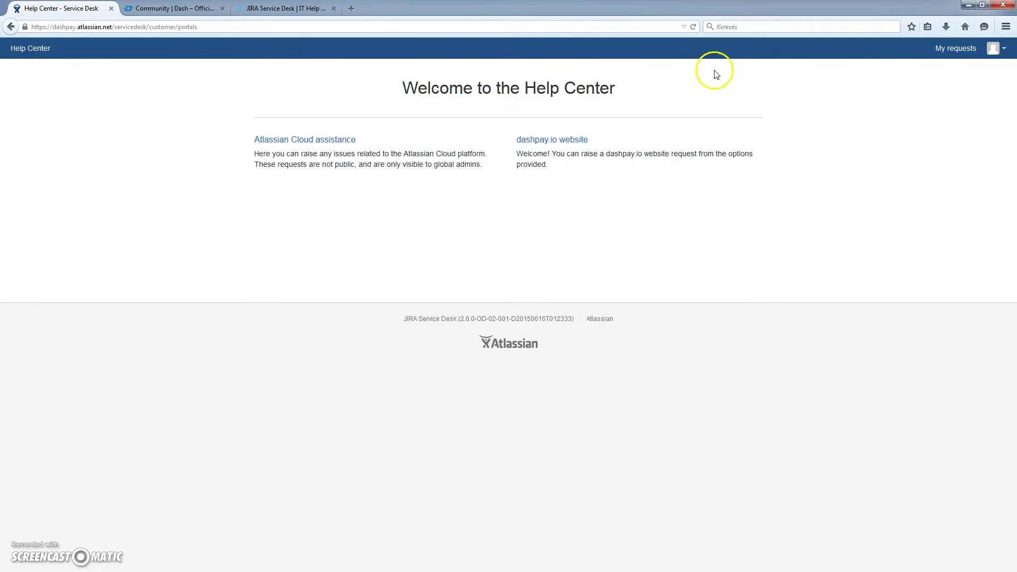
{"action": "left_click", "coordinate": [1005, 49]}
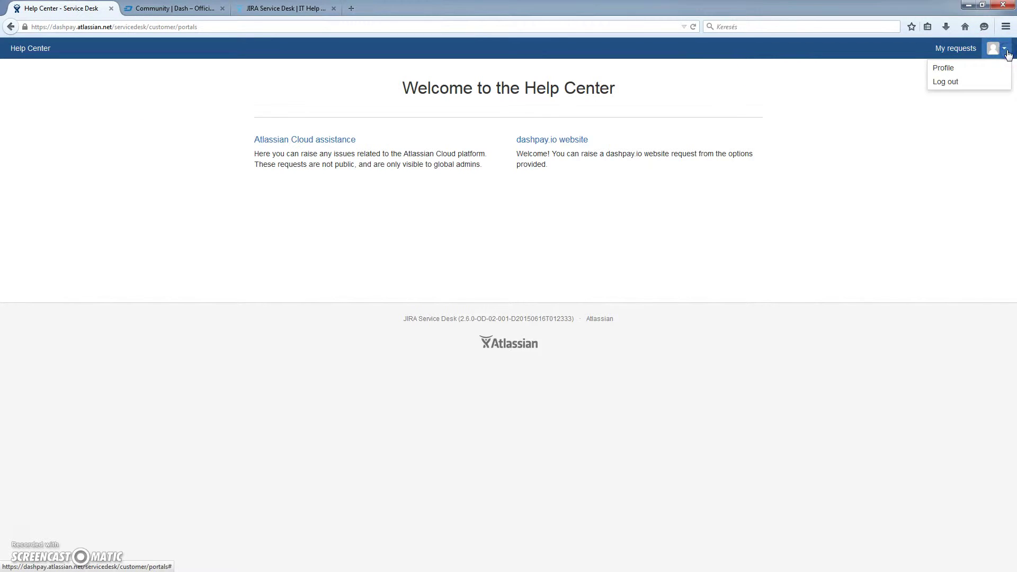
{"action": "left_click", "coordinate": [1007, 51]}
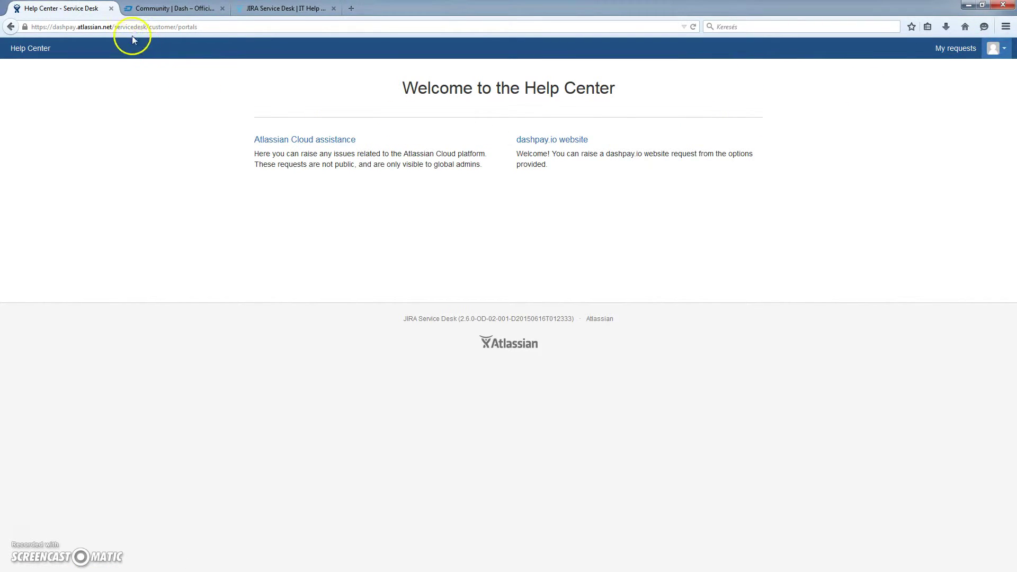
{"action": "left_click", "coordinate": [114, 29]}
{"action": "left_click", "coordinate": [115, 28]}
{"action": "key", "text": "shift+End"}
{"action": "key", "text": "BackSpace"}
{"action": "key", "text": "Return"}
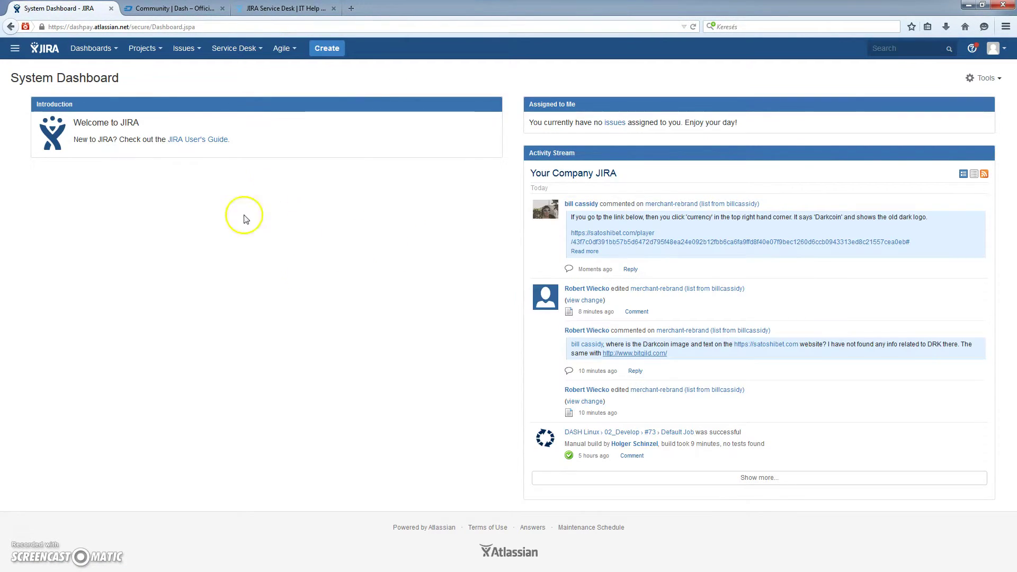
- Choose Create Service Desk Request from the Service Desk menu and open the dashpay.io website portal
{"action": "left_click", "coordinate": [236, 53]}
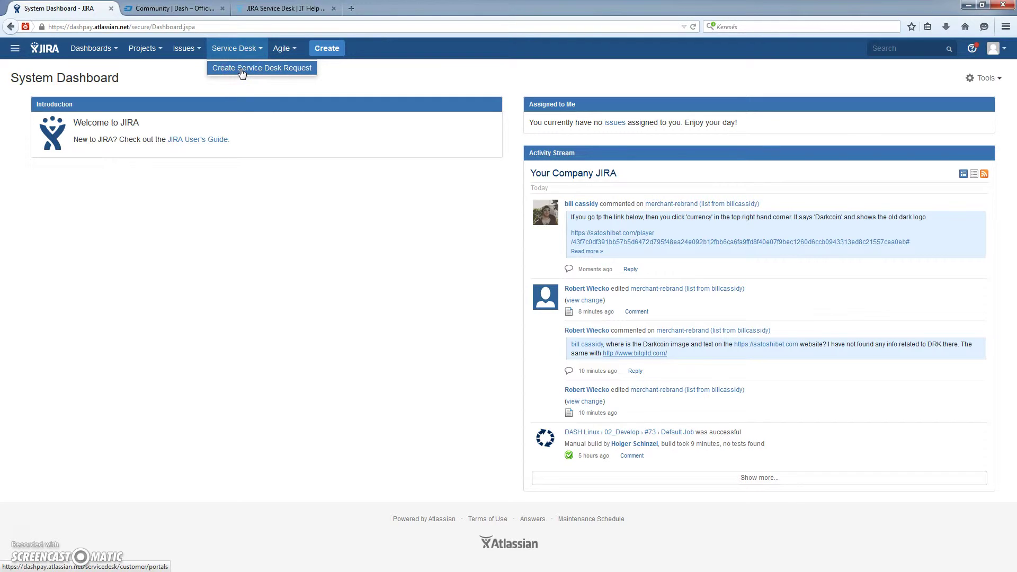
{"action": "left_click", "coordinate": [242, 69]}
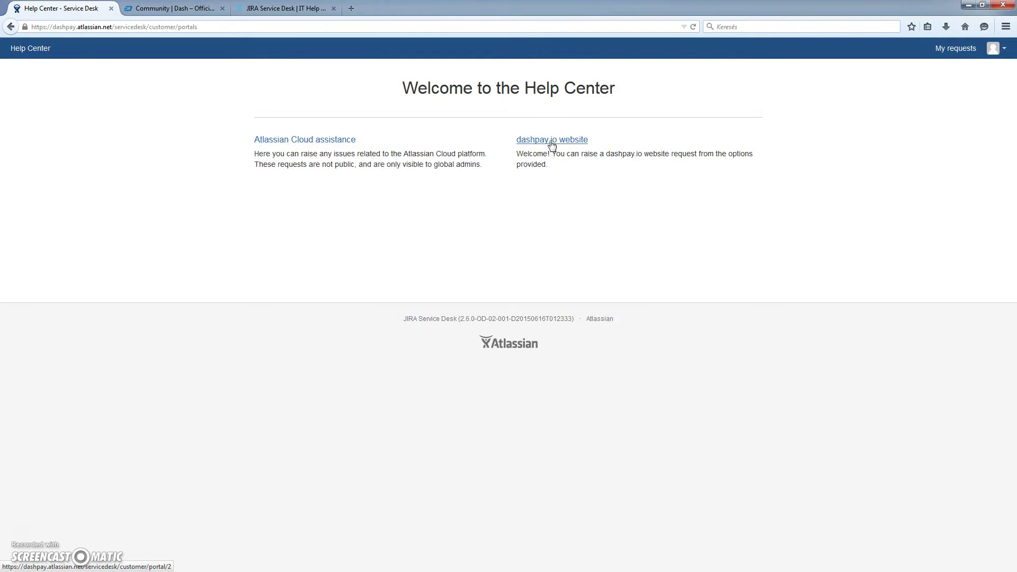
{"action": "left_click", "coordinate": [552, 140]}
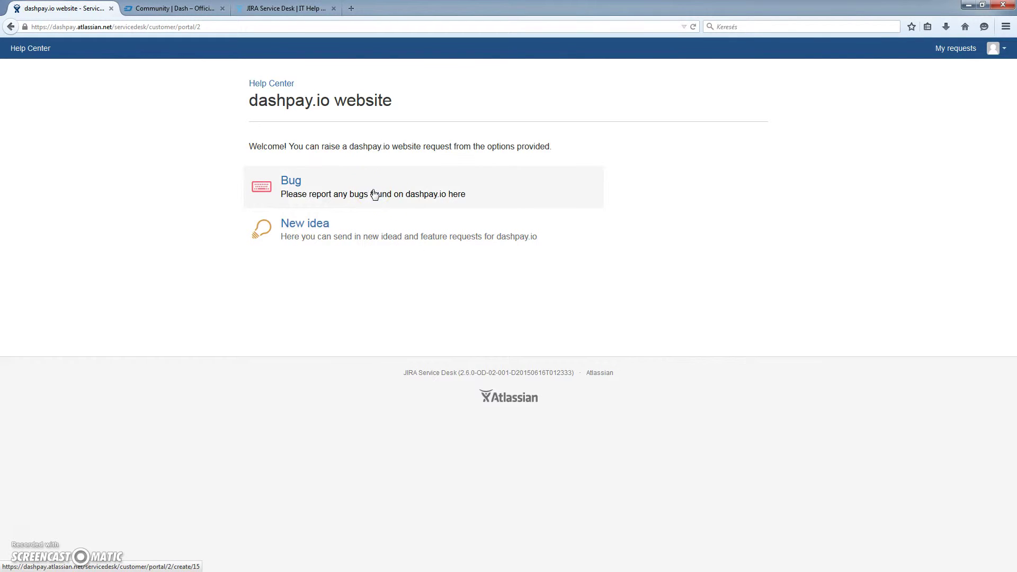
- Choose the Bug request type to get a blank Bug form
{"action": "left_click", "coordinate": [298, 188]}
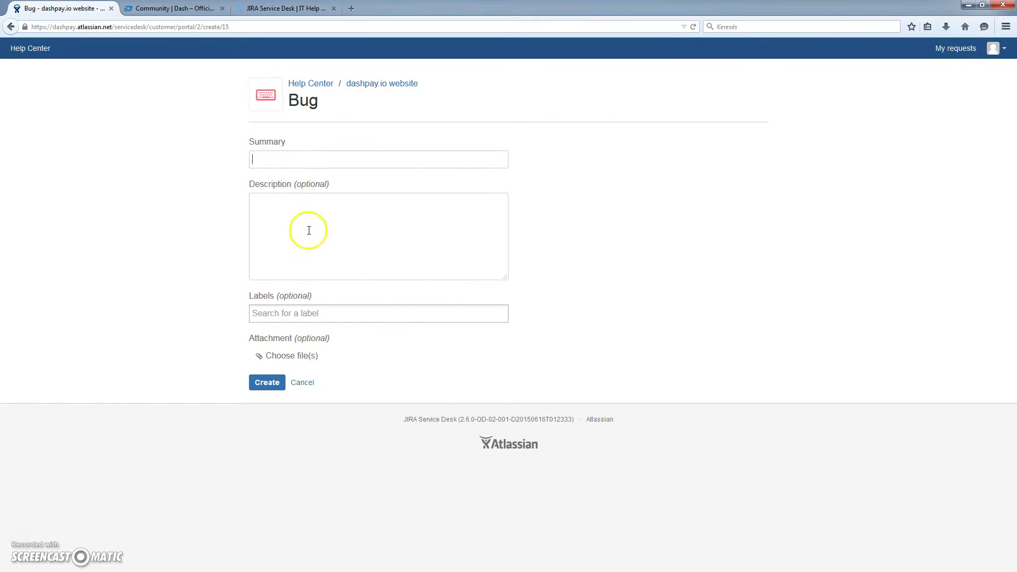
- Enter the summary 'Broken link for the JIRA platform', correcting the misspelt 'platorm'
{"action": "left_click", "coordinate": [336, 260]}
{"action": "type", "text": "Broken link "}
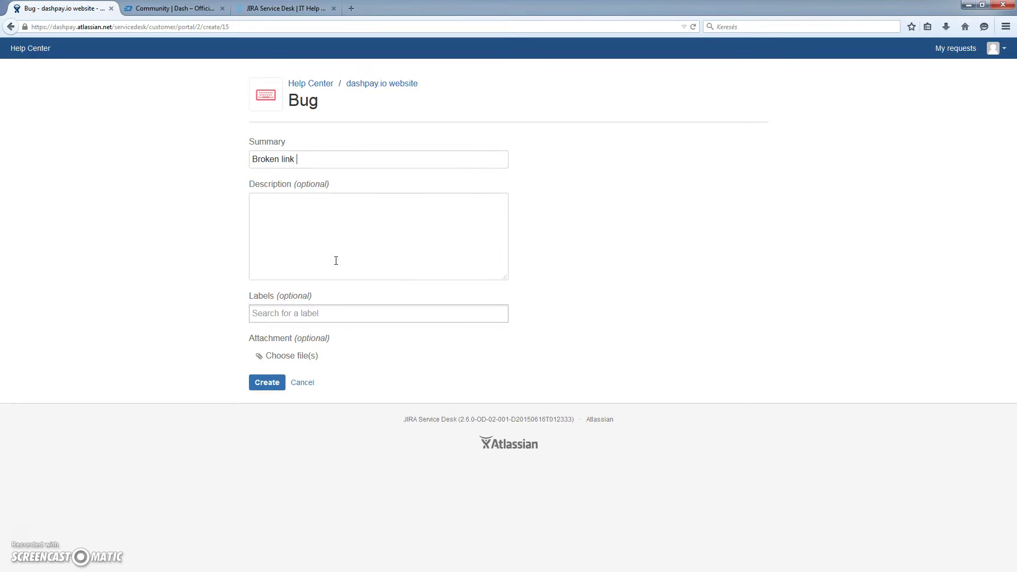
{"action": "type", "text": "for the JIRA platform"}
- Paste the description with both broken URLs and the correct address, then create the request
{"action": "left_click", "coordinate": [336, 260]}
{"action": "type", "text": "Two locations: - https://www.dashpay.io/community/ - https://www.dashpay.io/  Please fix it to https://dashpay.atlassian.net"}
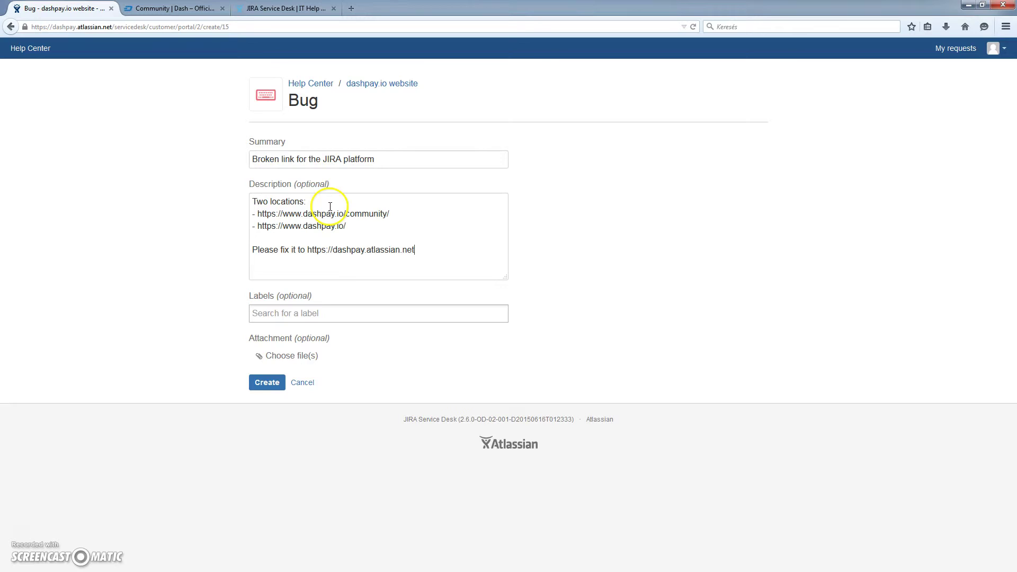
{"action": "left_click", "coordinate": [272, 388]}
{"action": "left_click", "coordinate": [272, 387]}
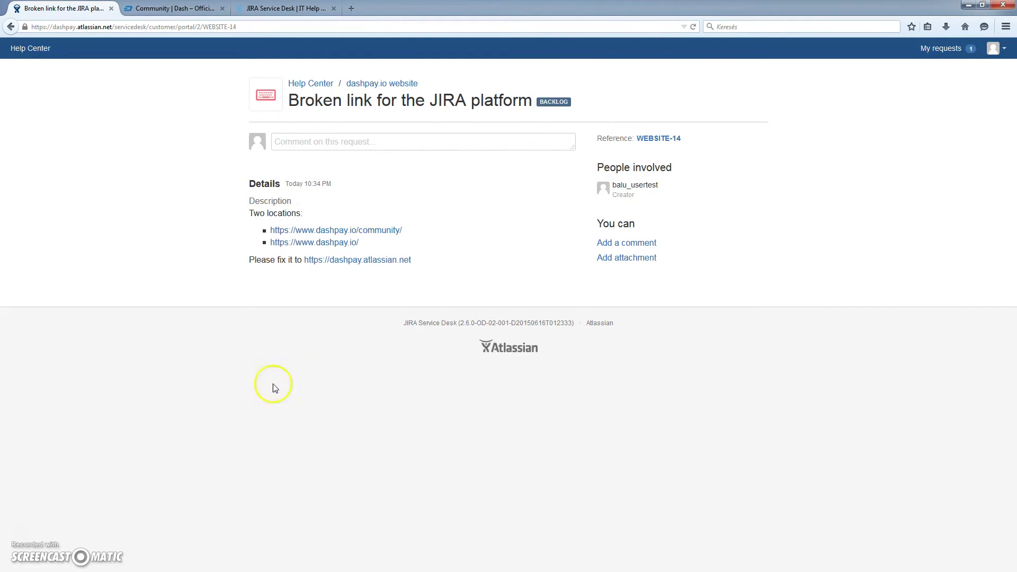
- Open the request as JIRA issue WEBSITE-14, then go to the Improve dashpay.io website project's board
{"action": "left_click", "coordinate": [649, 142]}
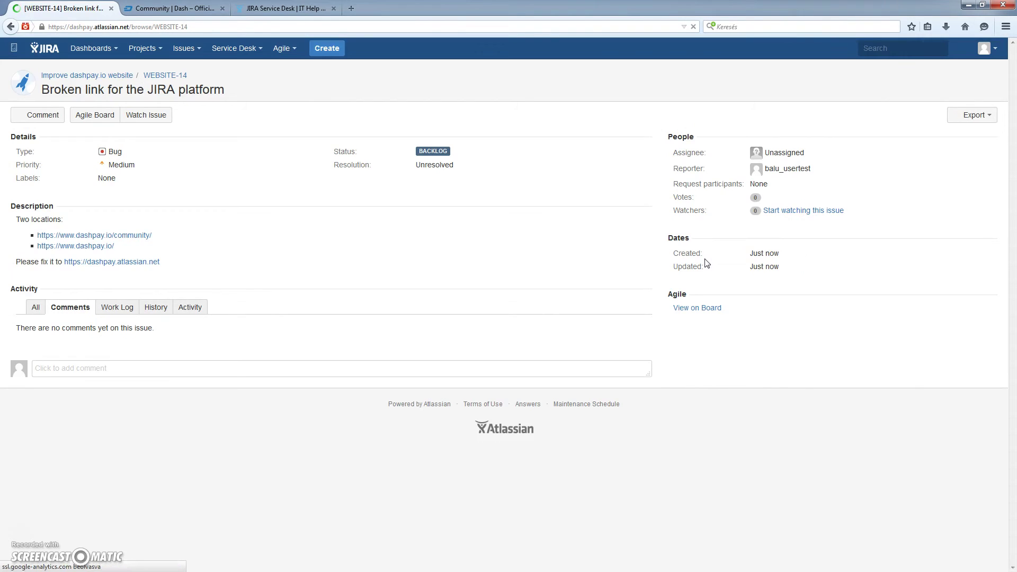
{"action": "left_click", "coordinate": [116, 76]}
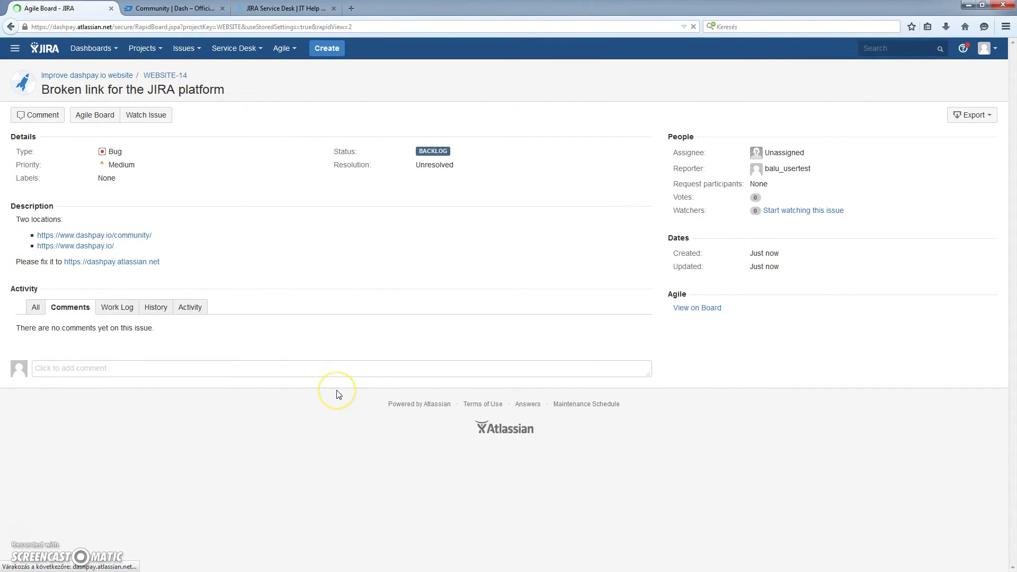